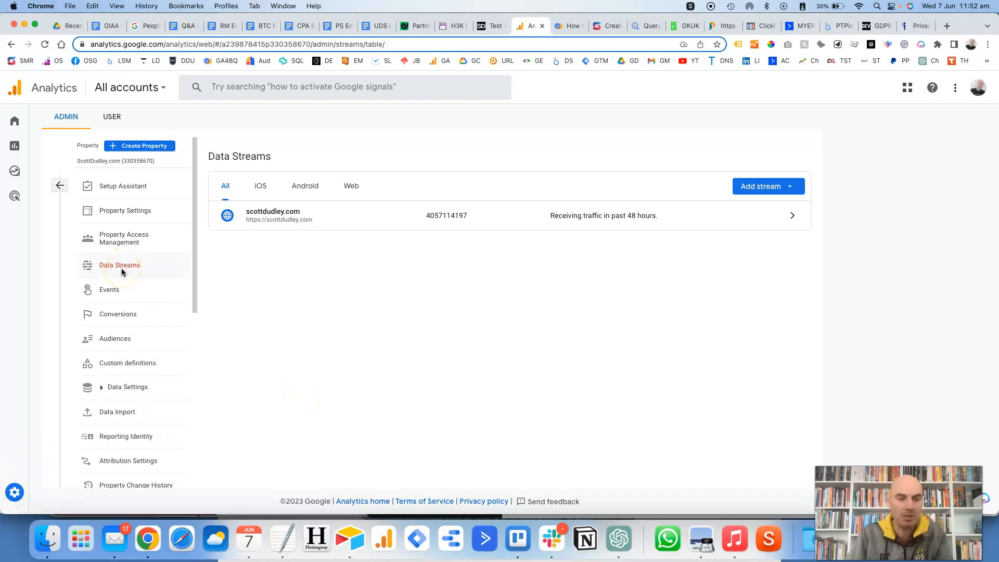
# - Open the domain configuration in the Google tag settings of the scottdudley.com web data stream
pyautogui.click(792, 216)
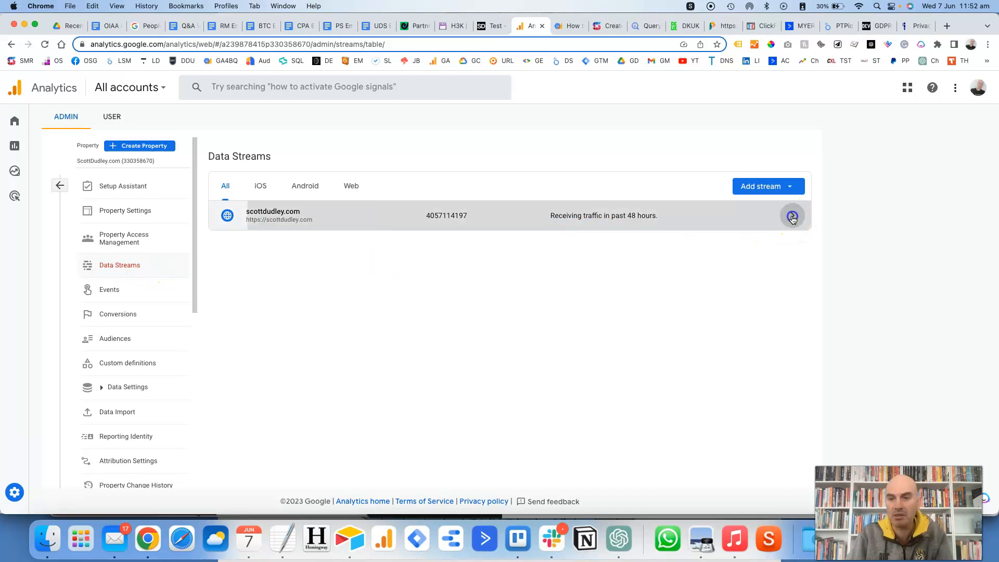
pyautogui.scroll(-2, 596, 269)
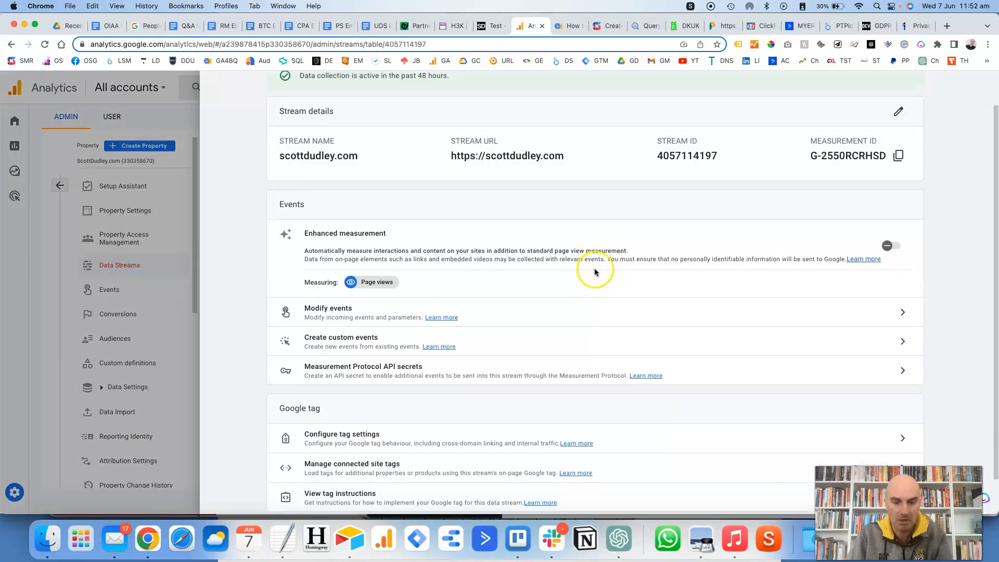
pyautogui.scroll(-1, 595, 271)
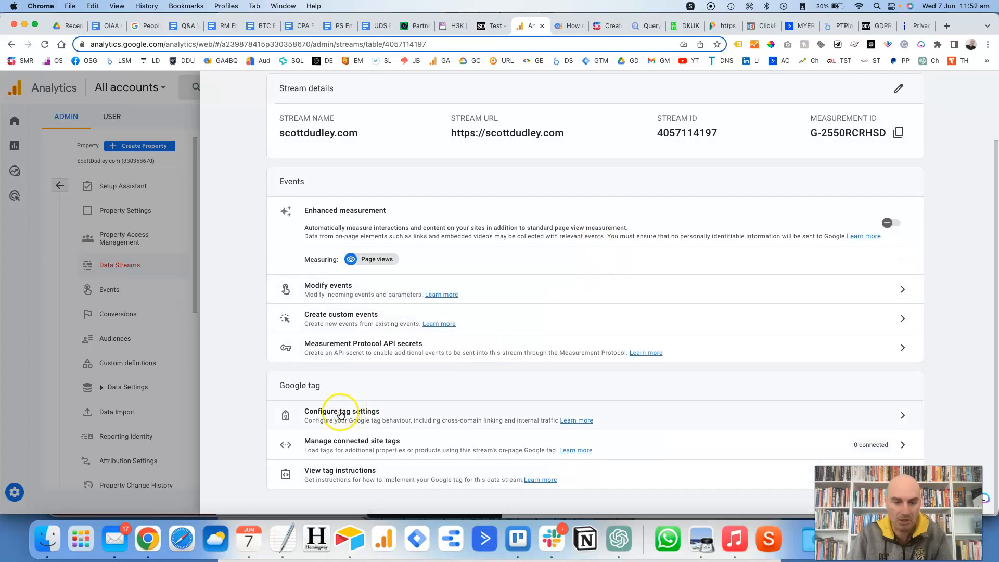
pyautogui.click(338, 419)
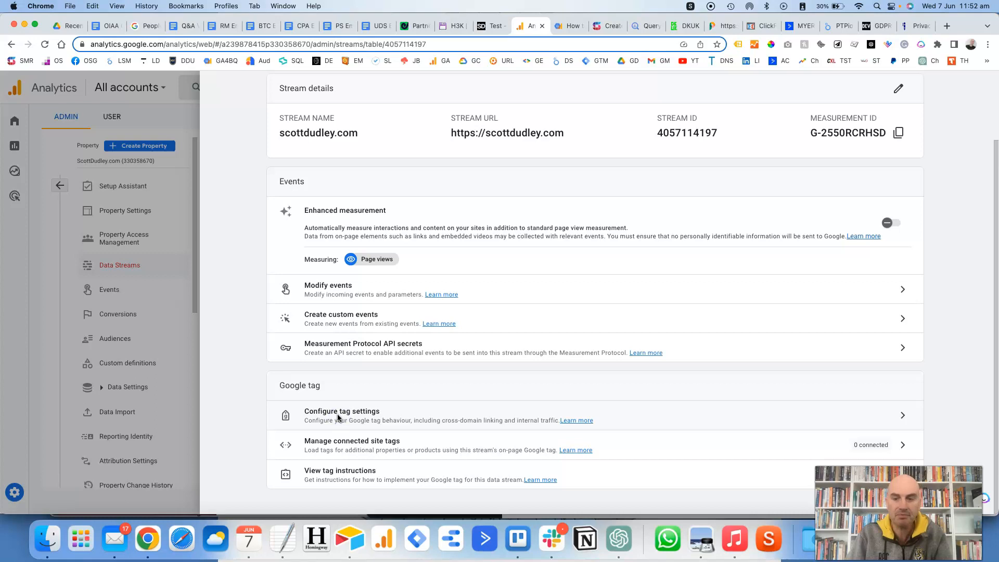
pyautogui.click(902, 416)
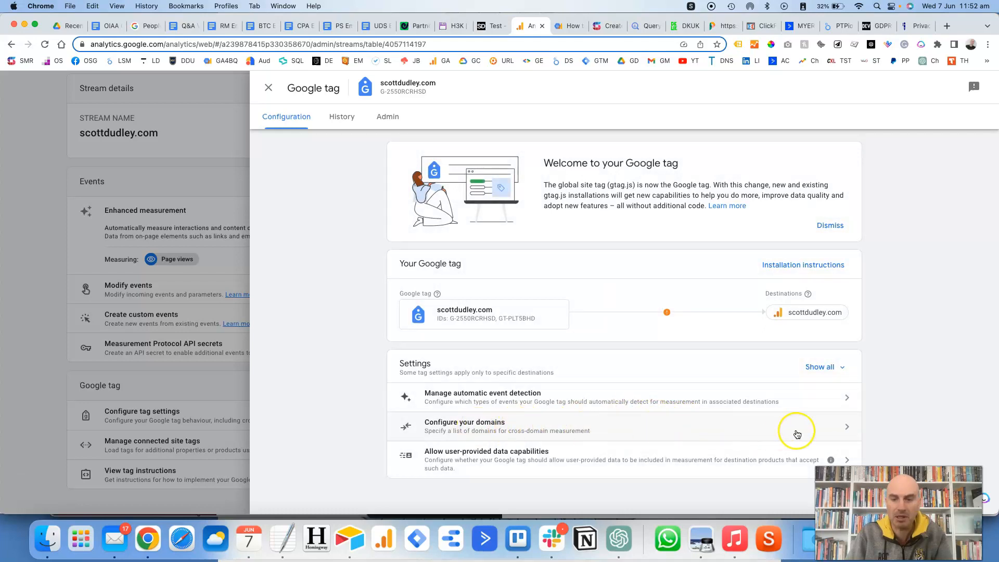
pyautogui.click(845, 428)
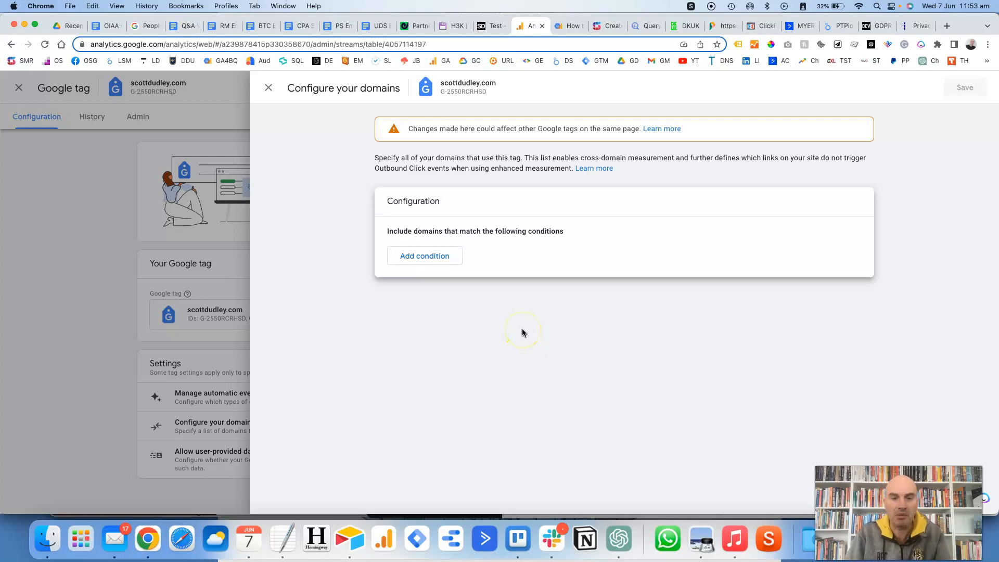
pyautogui.click(437, 258)
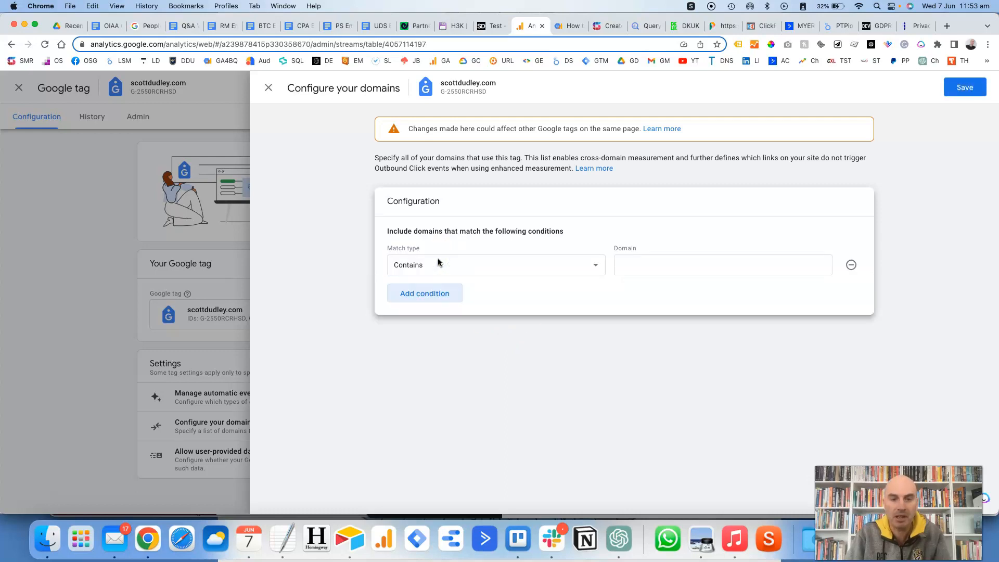
pyautogui.click(462, 266)
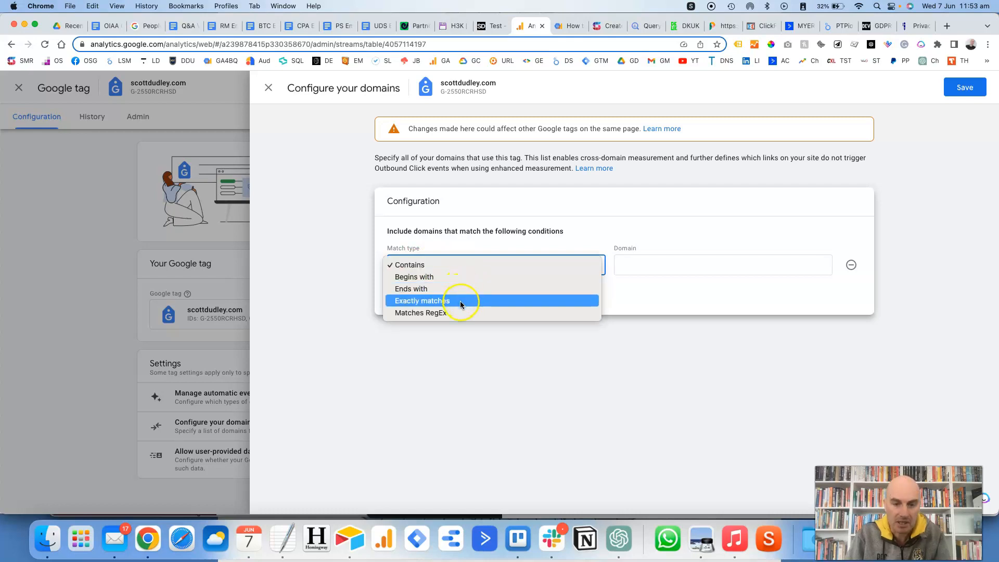
pyautogui.click(474, 249)
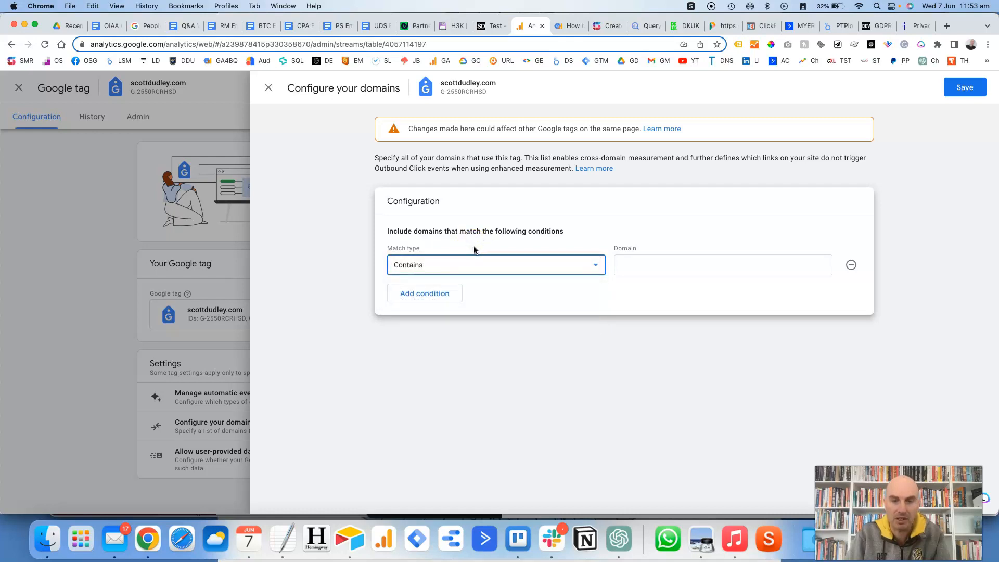
pyautogui.click(636, 266)
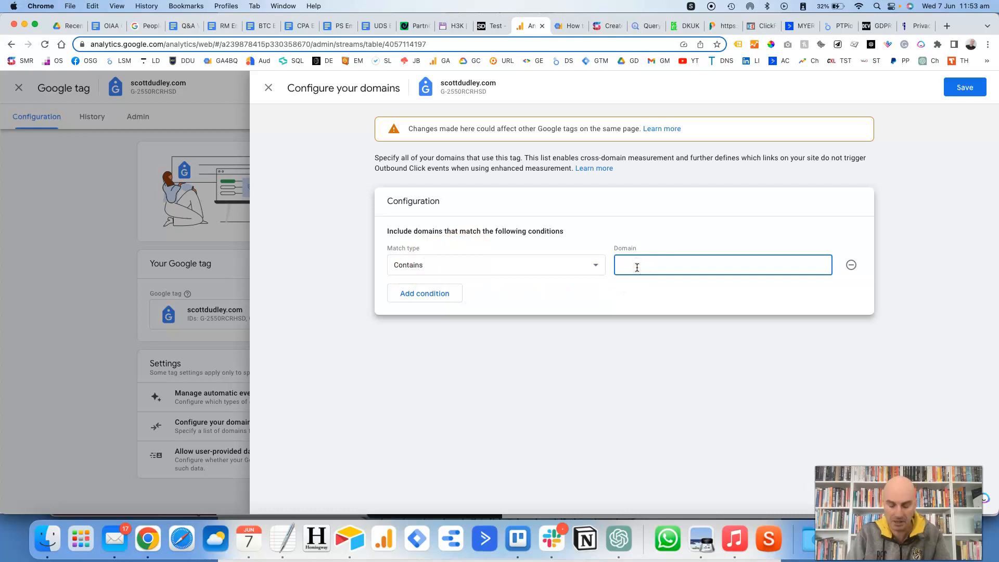
pyautogui.write('www.ScottDud')
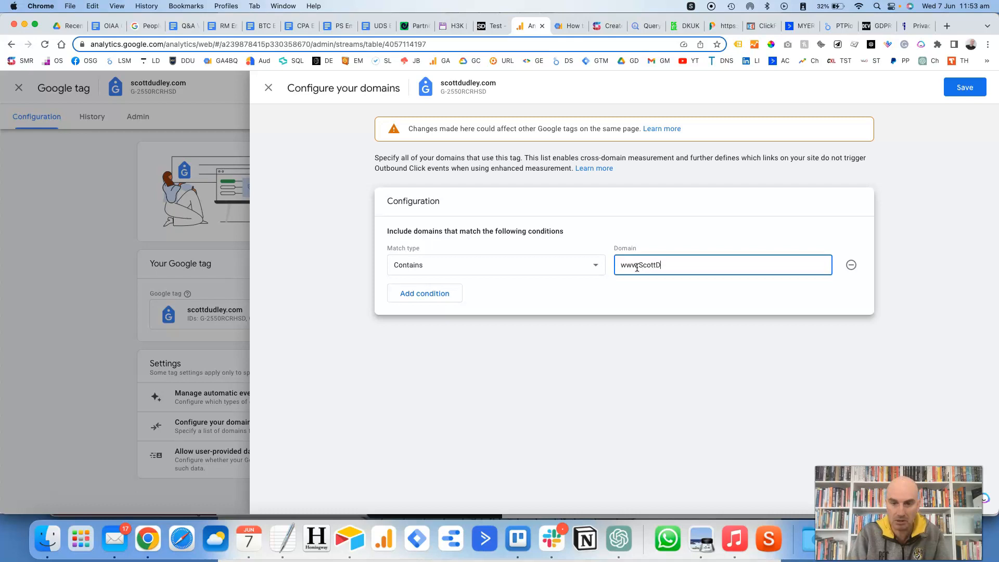
pyautogui.press('BackSpace')
pyautogui.press('BackSpace')
pyautogui.press('BackSpace')
pyautogui.press('BackSpace')
pyautogui.press('BackSpace')
pyautogui.press('BackSpace')
pyautogui.press('BackSpace')
pyautogui.press('BackSpace')
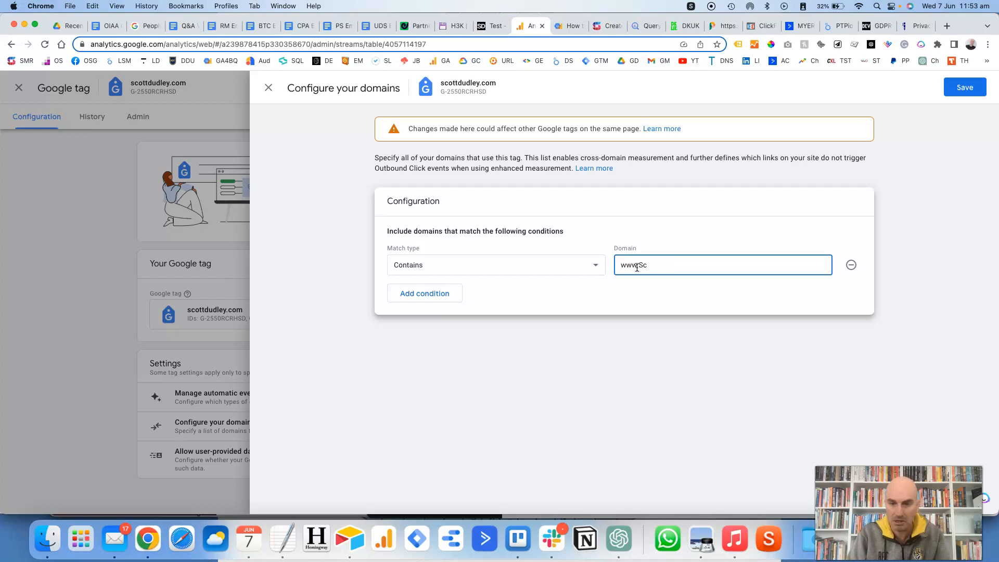
pyautogui.write('scottdudle.y.com')
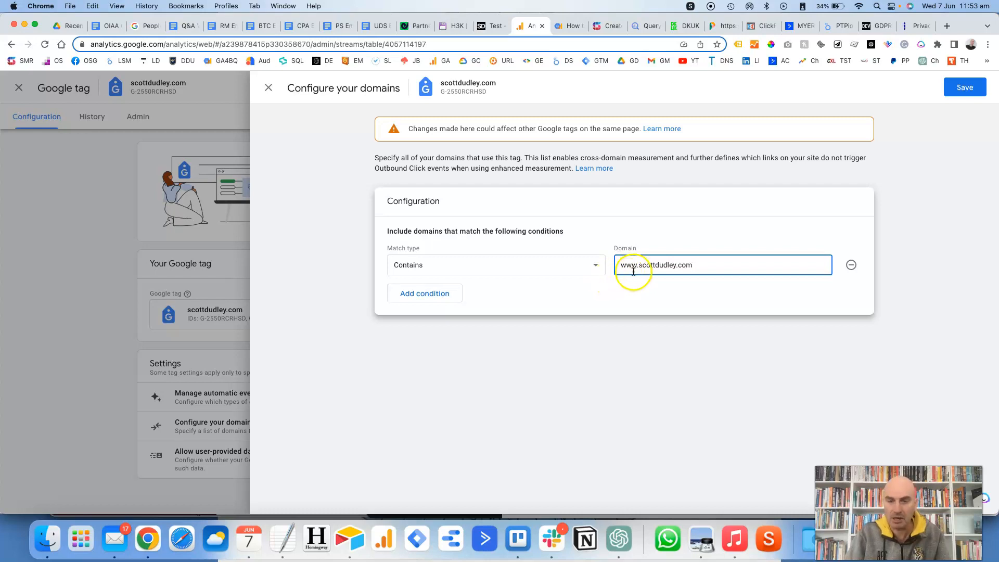
pyautogui.click(631, 266)
pyautogui.moveTo(631, 266); pyautogui.dragTo(619, 265)
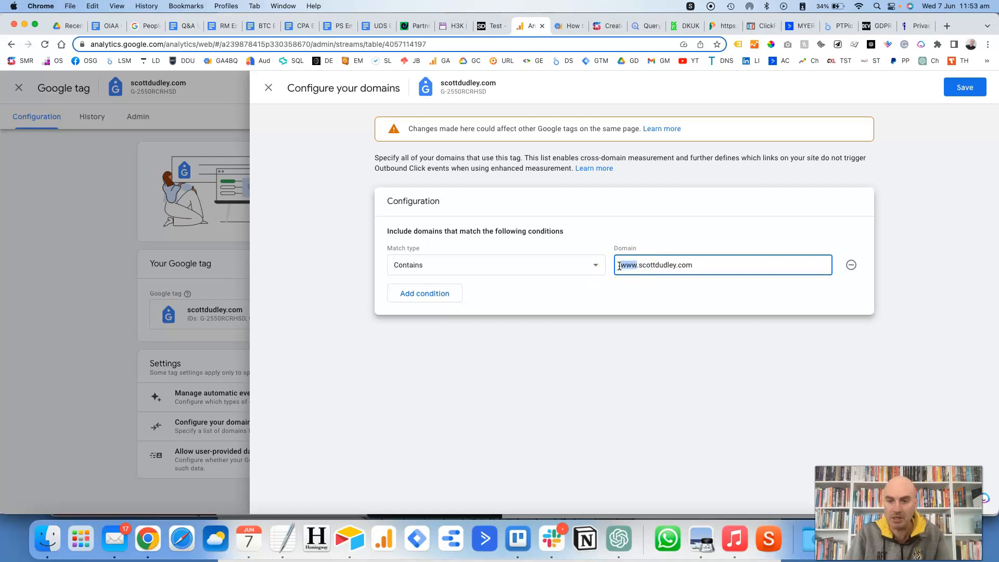
pyautogui.click(684, 264)
pyautogui.click(731, 264)
pyautogui.moveTo(697, 265); pyautogui.dragTo(623, 266)
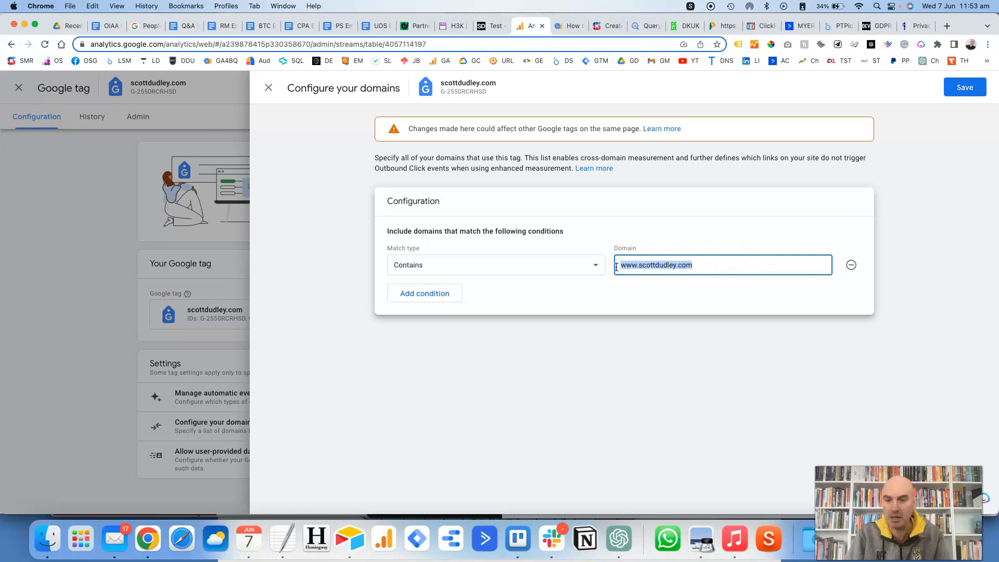
# - Add a second domain condition with match type Contains and domain test.saasstartupstories.com
pyautogui.click(436, 298)
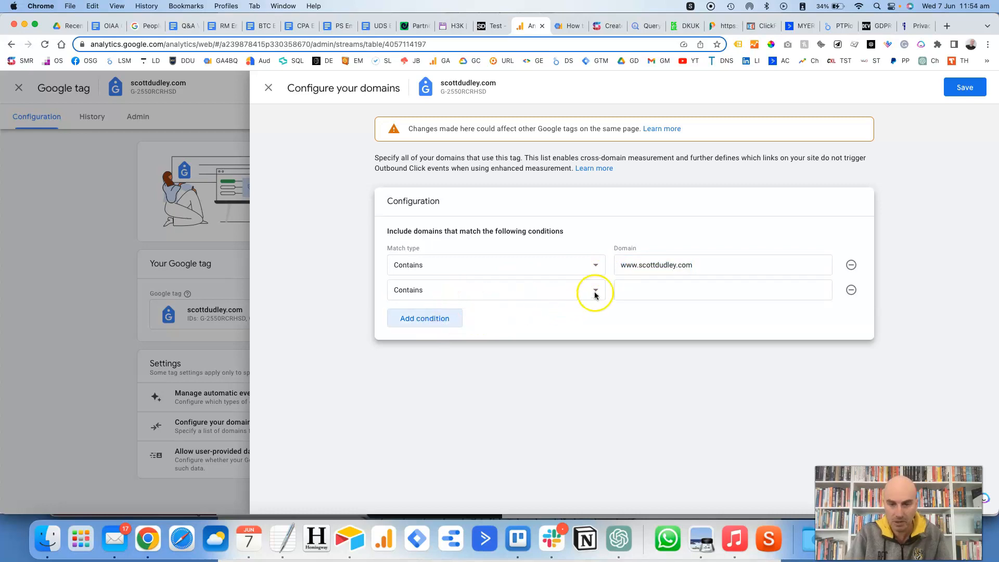
pyautogui.click(624, 289)
pyautogui.write('test.saasstartupstories.com')
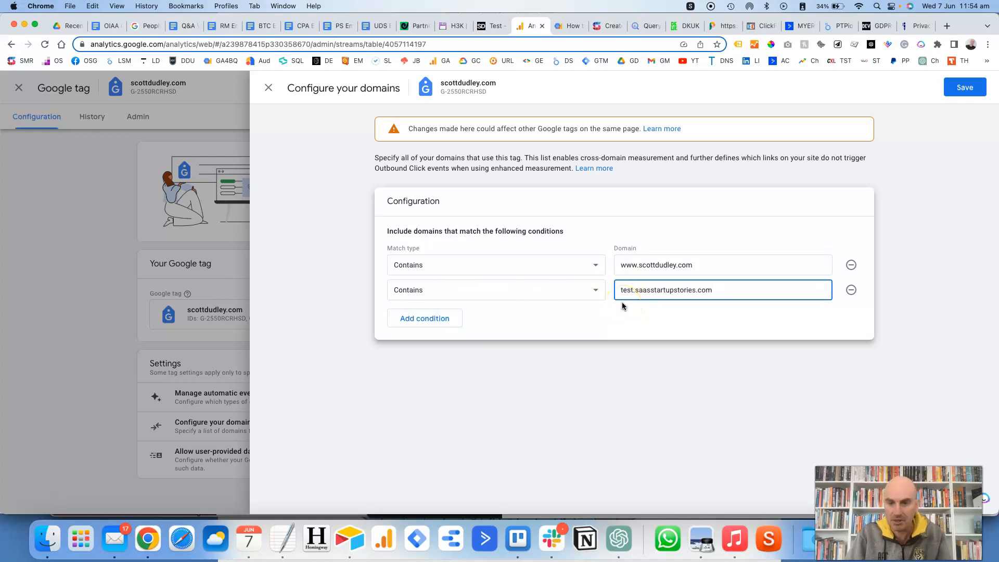
pyautogui.click(639, 299)
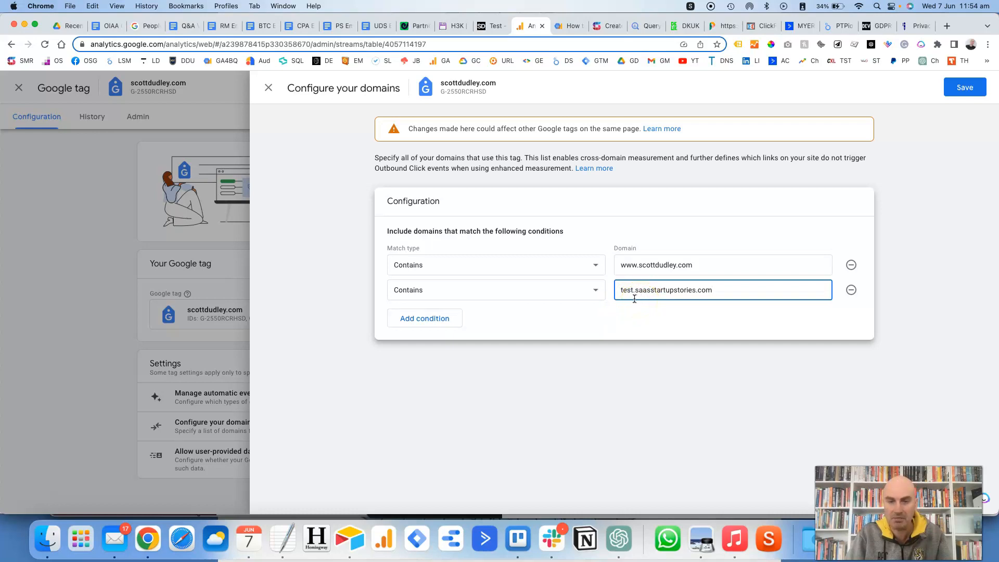
pyautogui.click(639, 299)
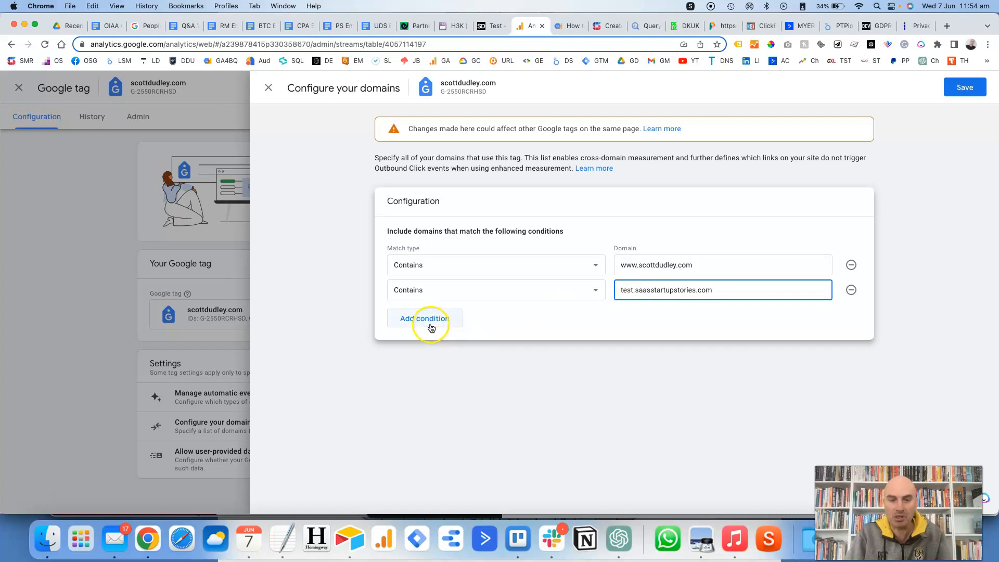
pyautogui.click(615, 323)
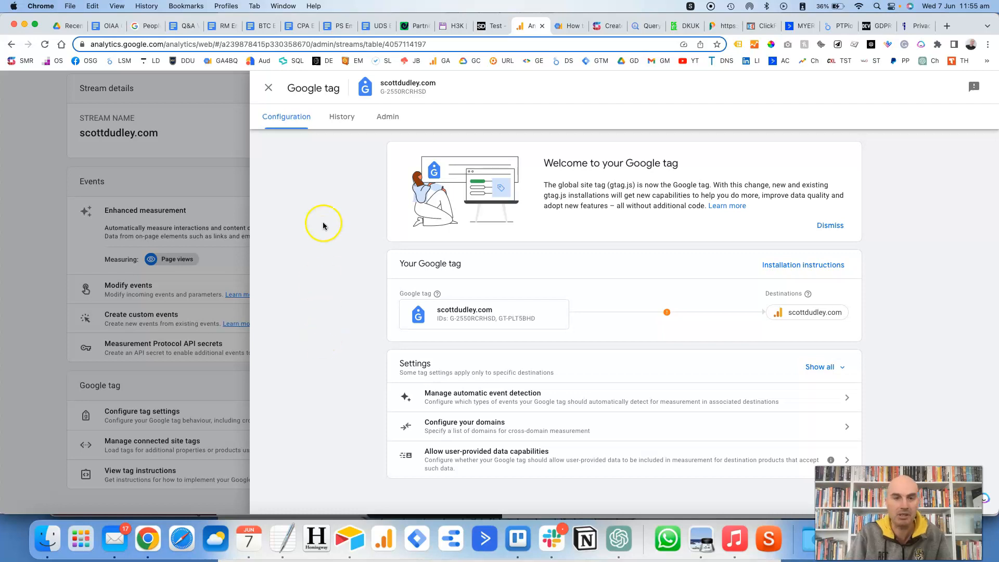
# - Close the tag and stream settings, and follow the Test Cross Domain Tracking link on the scottdudley.com/test page
pyautogui.click(268, 88)
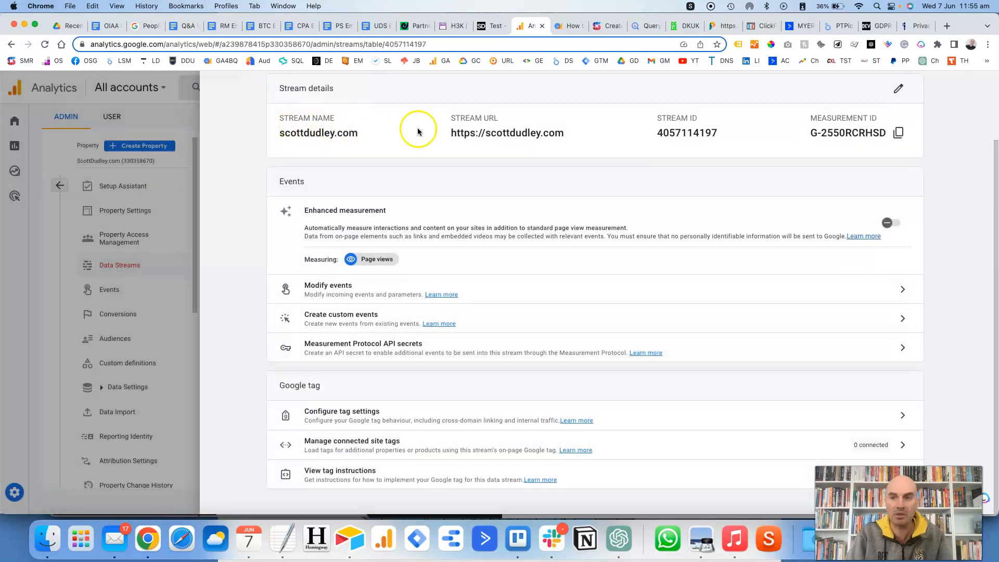
pyautogui.scroll(3, 826, 141)
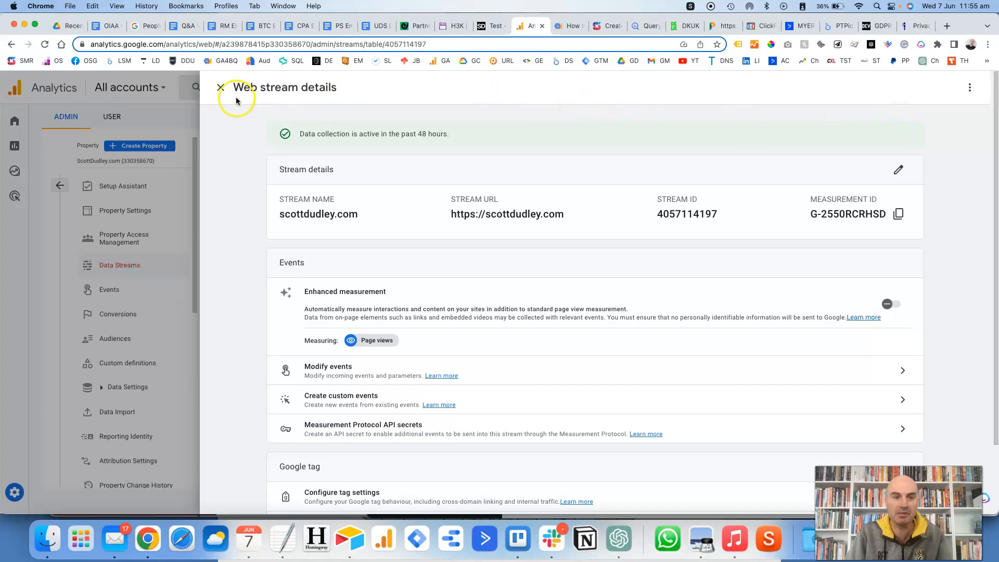
pyautogui.click(219, 88)
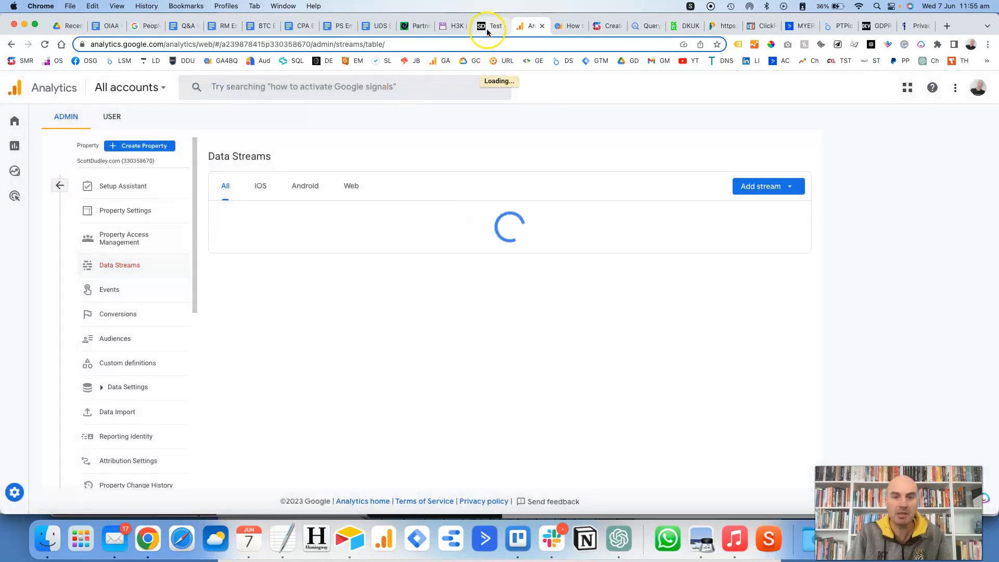
pyautogui.click(490, 26)
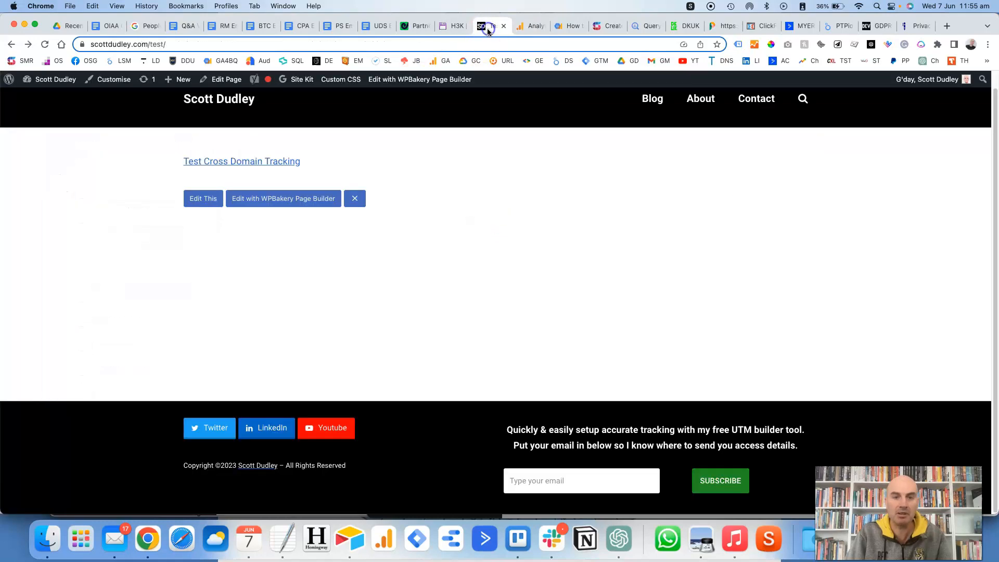
pyautogui.click(249, 164)
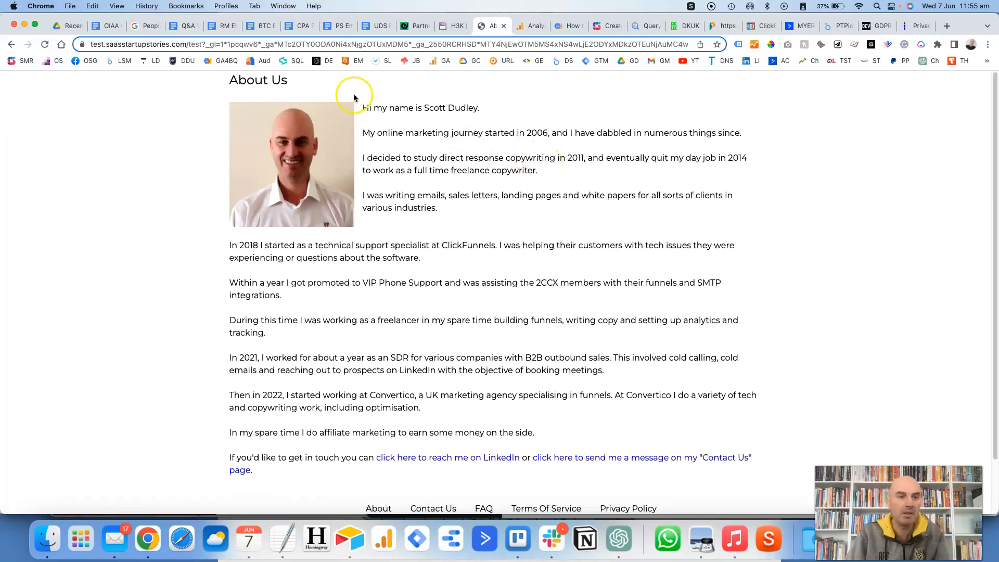
# - Examine the _gl and _ga parameters in the destination page's full URL, and return to the scottdudley.com test page
pyautogui.click(202, 45)
pyautogui.click(202, 45)
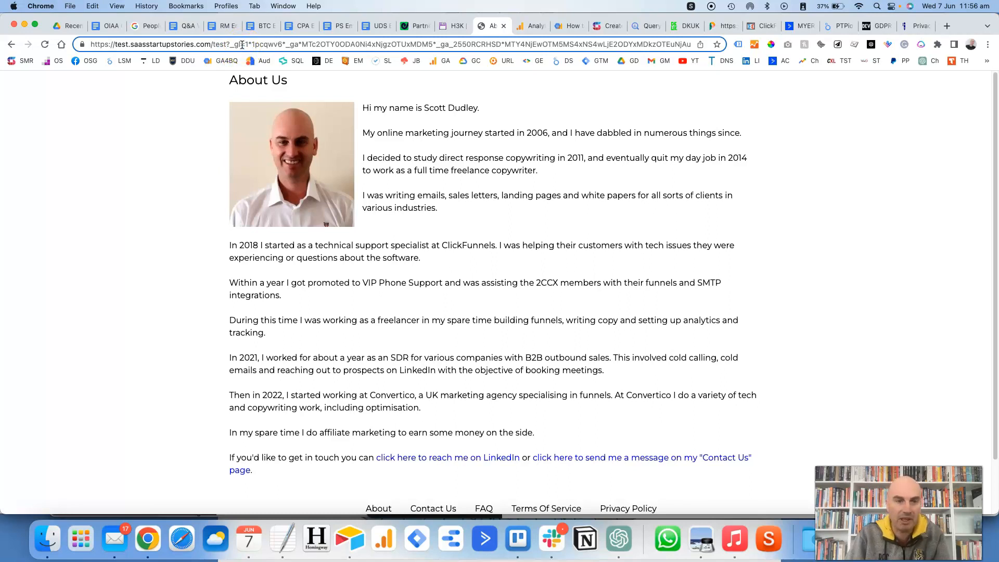
pyautogui.moveTo(242, 45); pyautogui.dragTo(227, 44)
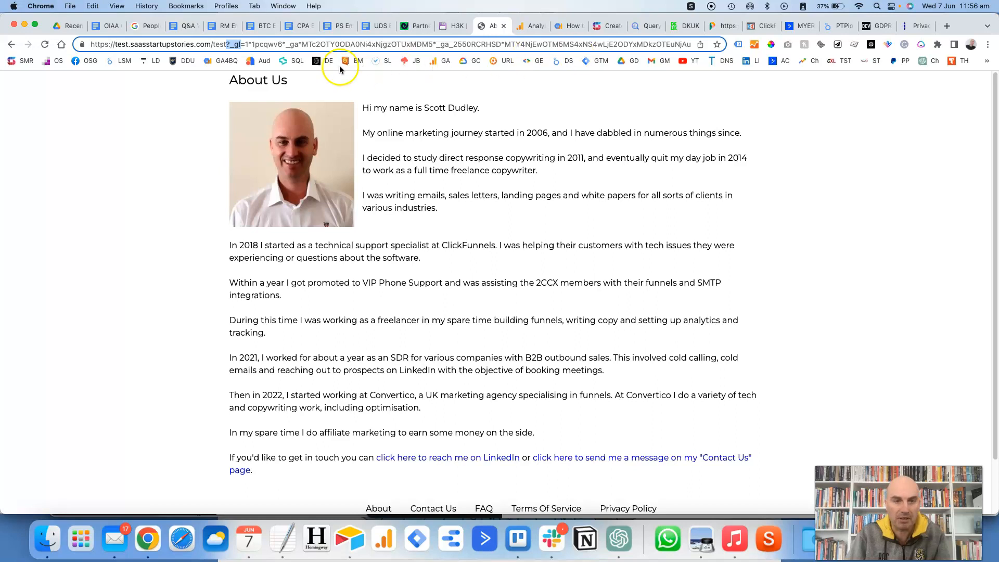
pyautogui.doubleClick(291, 44)
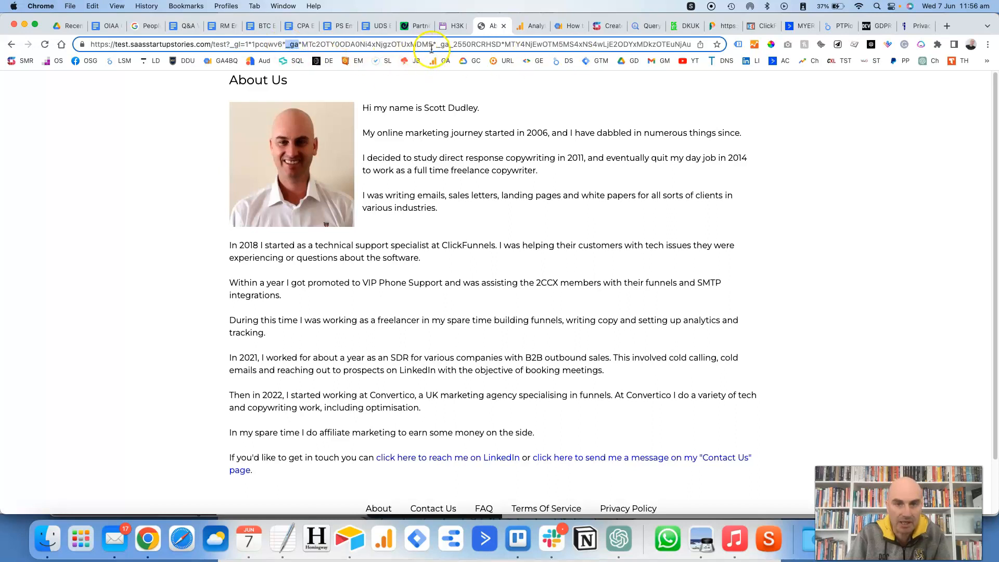
pyautogui.moveTo(436, 45); pyautogui.dragTo(449, 46)
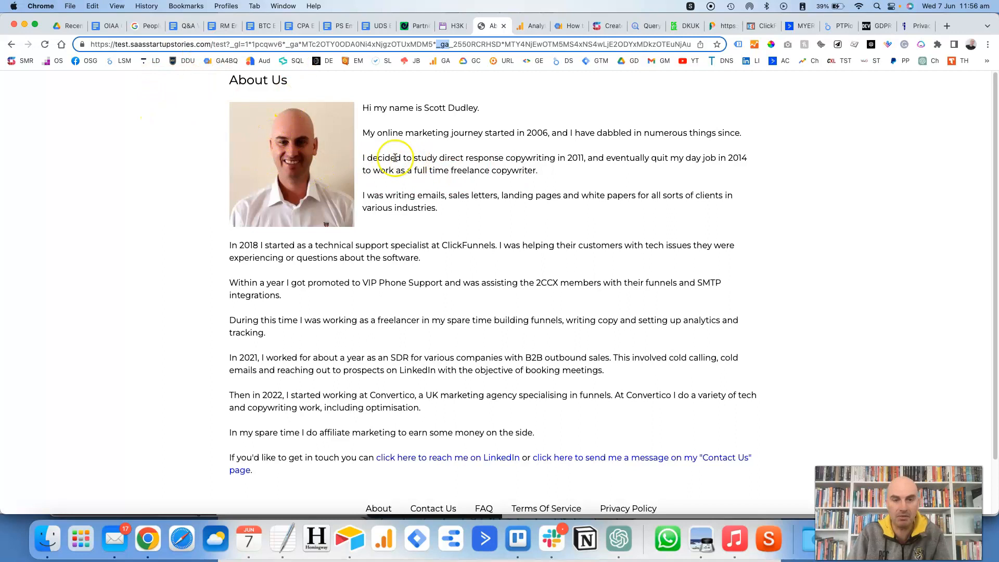
pyautogui.click(12, 46)
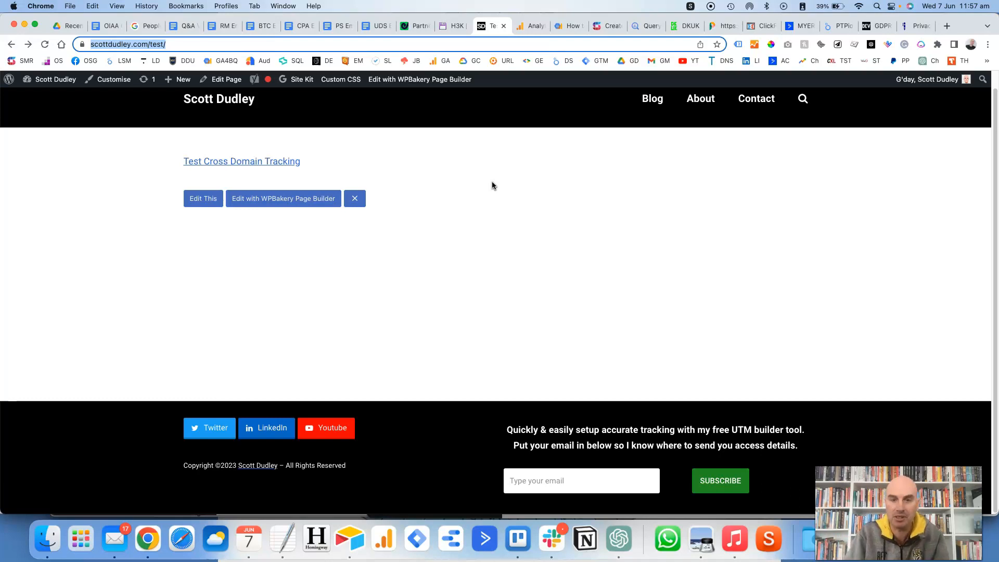
pyautogui.click(491, 192)
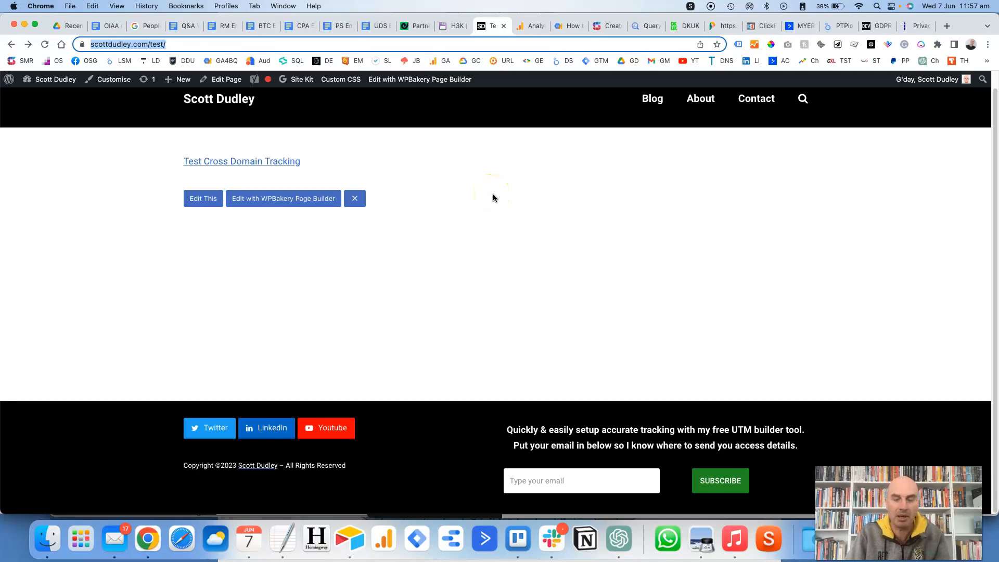
pyautogui.click(479, 221)
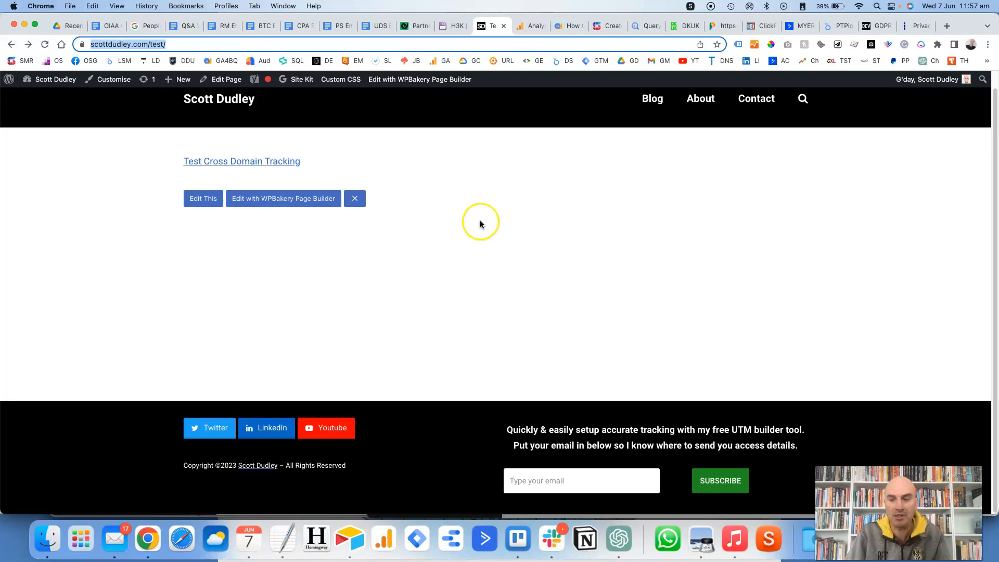